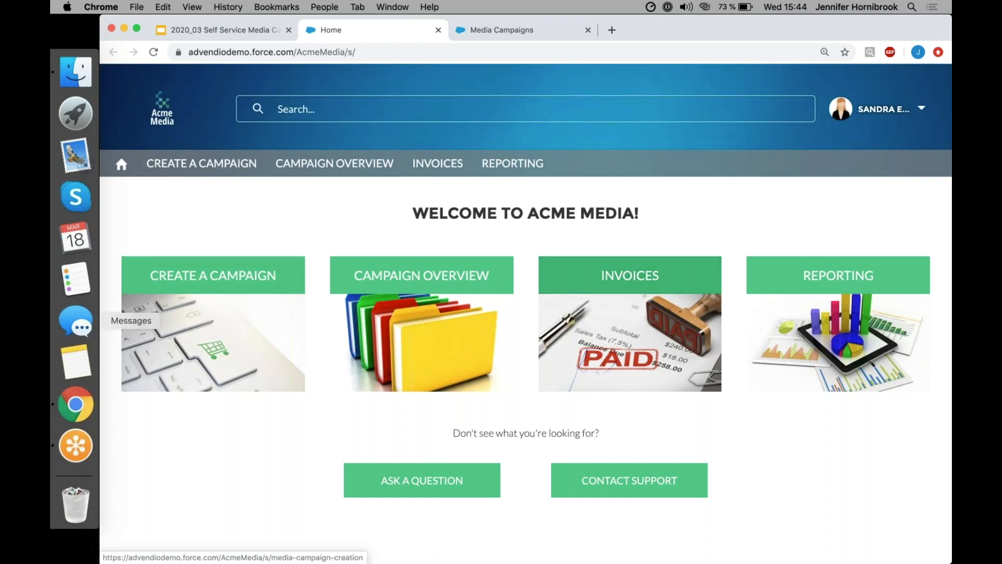
Start a new campaign and target the Foodies and Lifestyle Entusiasts interest groups.
{"action": "left_click", "coordinate": [194, 360]}
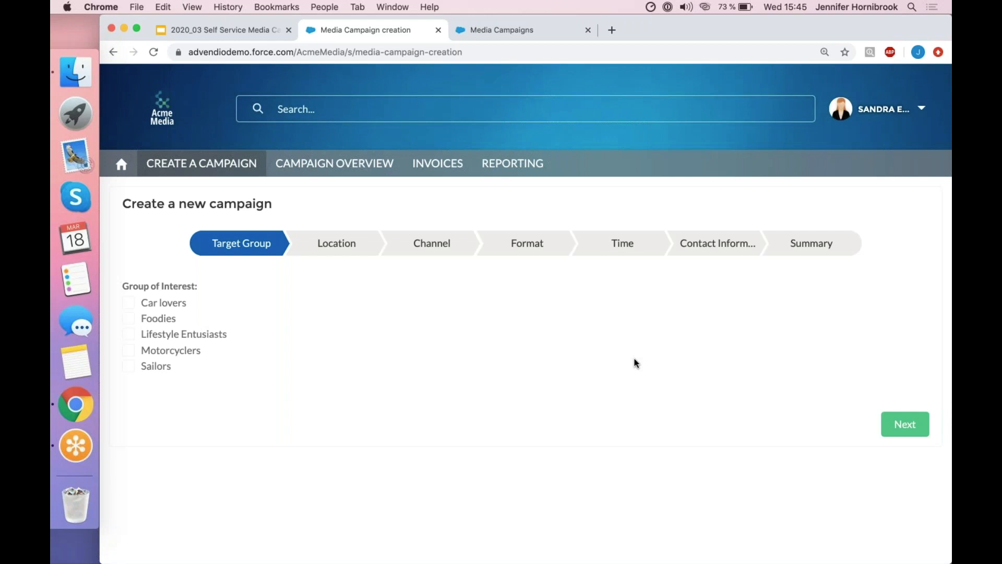
{"action": "left_click", "coordinate": [129, 320]}
{"action": "left_click", "coordinate": [129, 334]}
{"action": "left_click", "coordinate": [910, 435]}
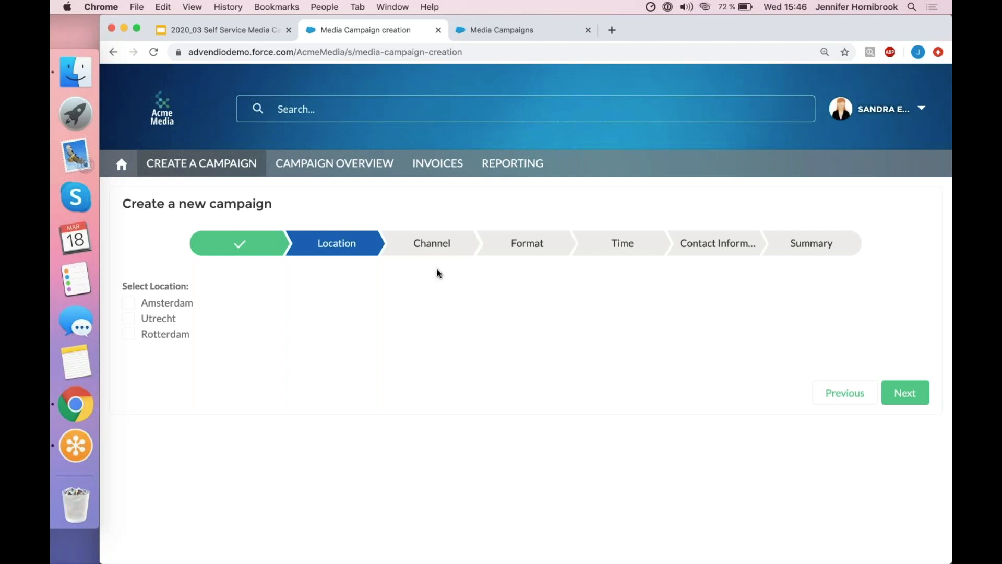
Set the campaign location to Amsterdam and the media type to Display, accepting the Medium Rectangle format with Material Ready.
{"action": "left_click", "coordinate": [128, 303]}
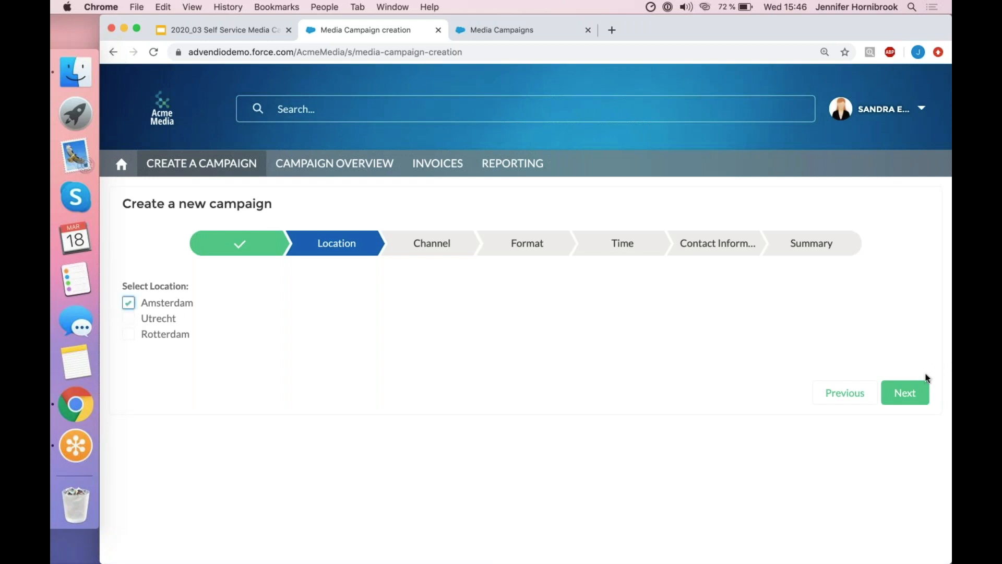
{"action": "left_click", "coordinate": [904, 394]}
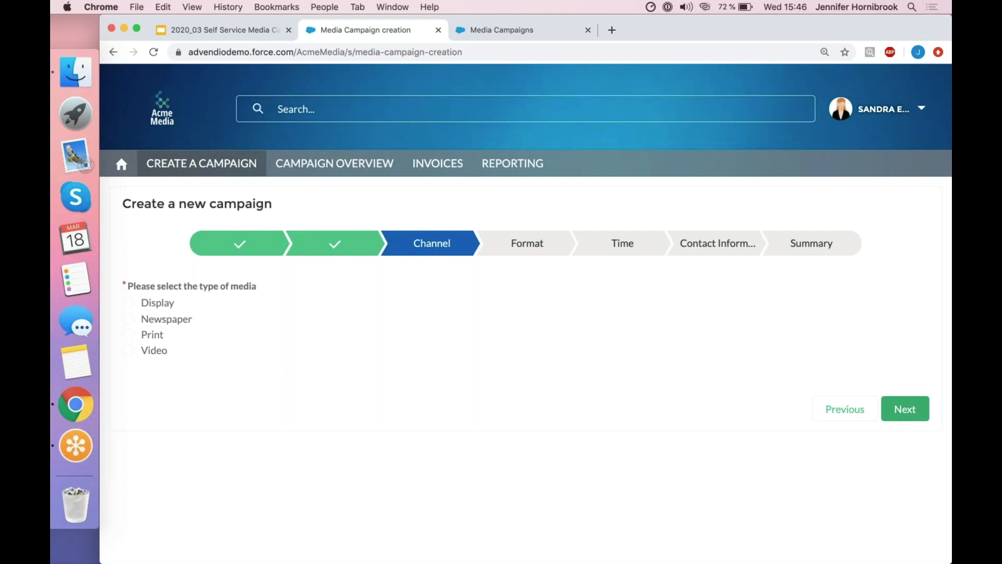
{"action": "left_click", "coordinate": [134, 305]}
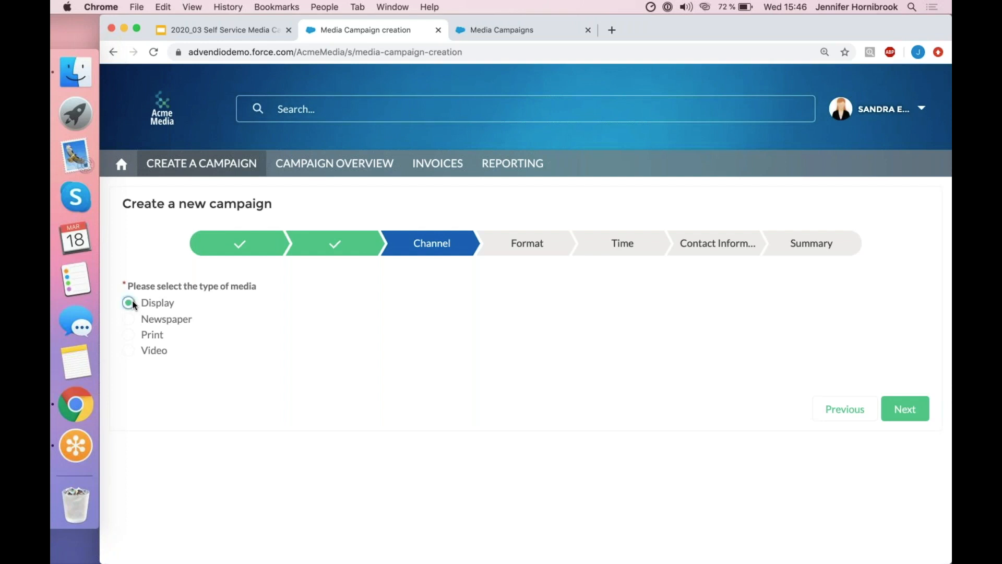
{"action": "left_click", "coordinate": [912, 406]}
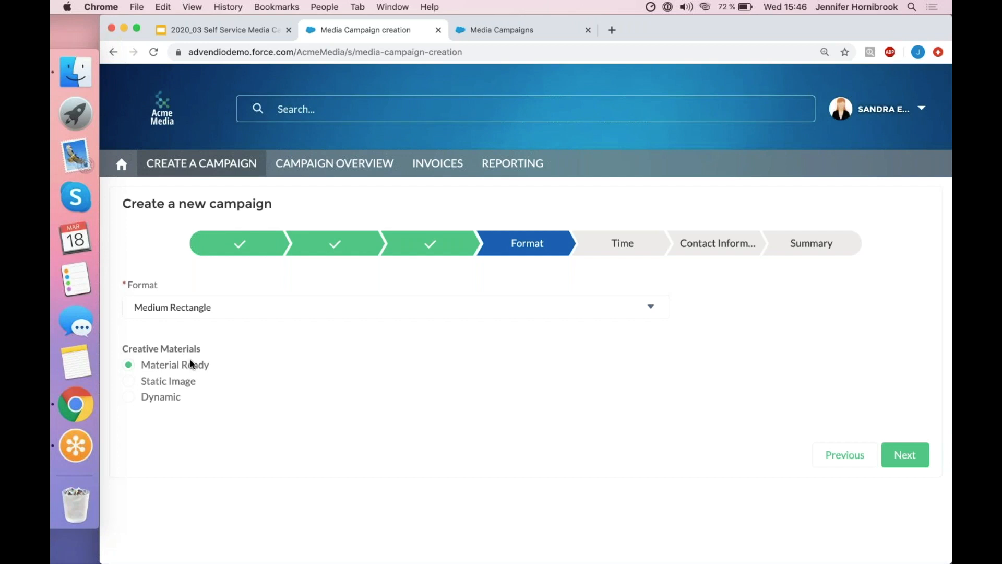
{"action": "left_click", "coordinate": [903, 457]}
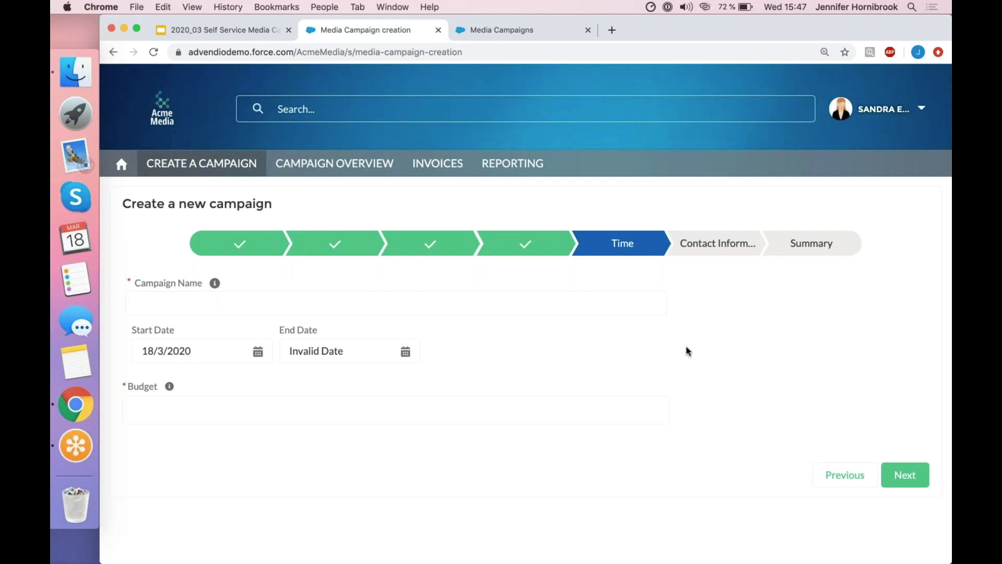
Name the campaign "Red Velvet Bakery Summer Campaign 2020".
{"action": "left_click", "coordinate": [626, 309]}
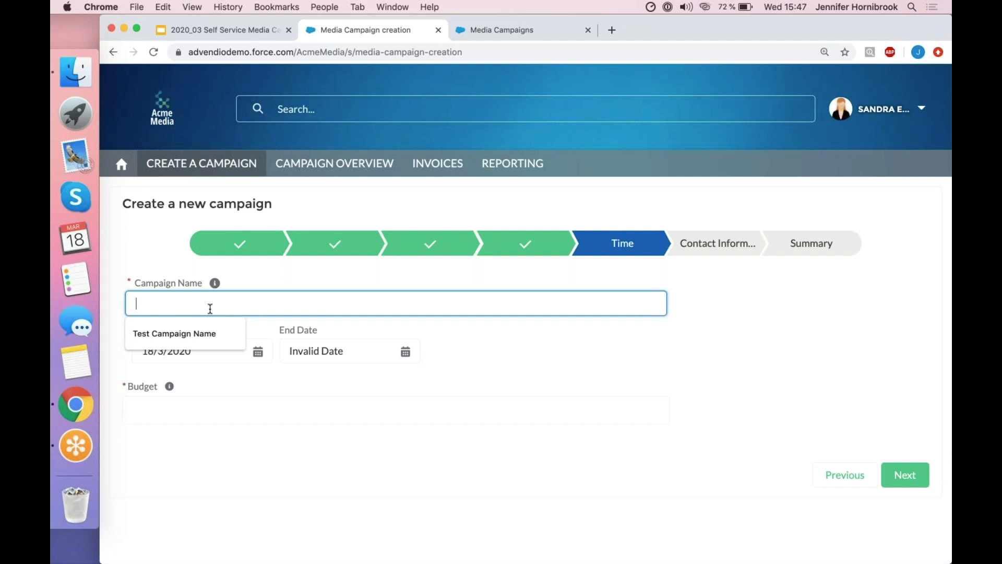
{"action": "type", "text": "Red Velvet Bakery Campaign"}
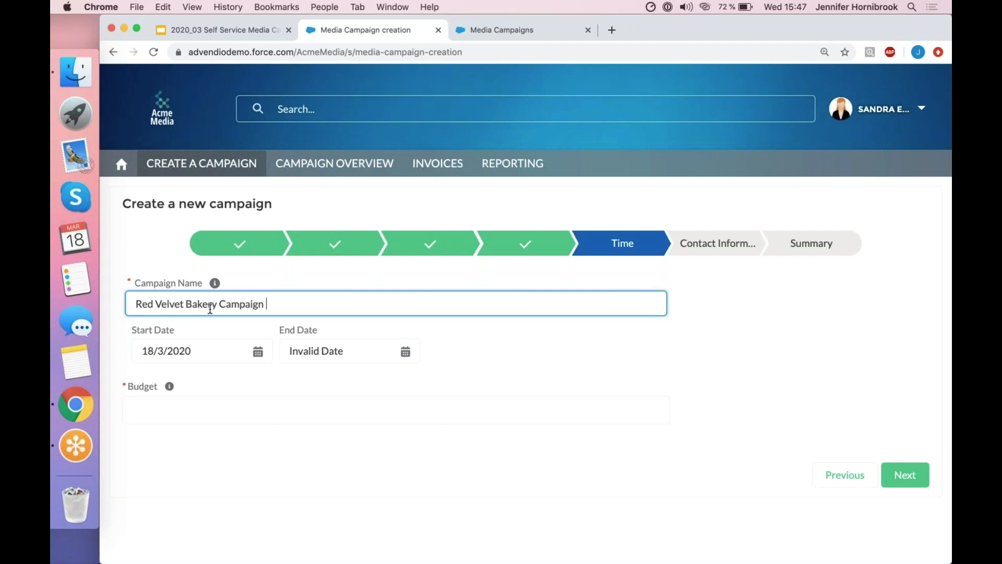
{"action": "type", "text": "Summer"}
{"action": "key", "text": "End"}
{"action": "type", "text": "2020"}
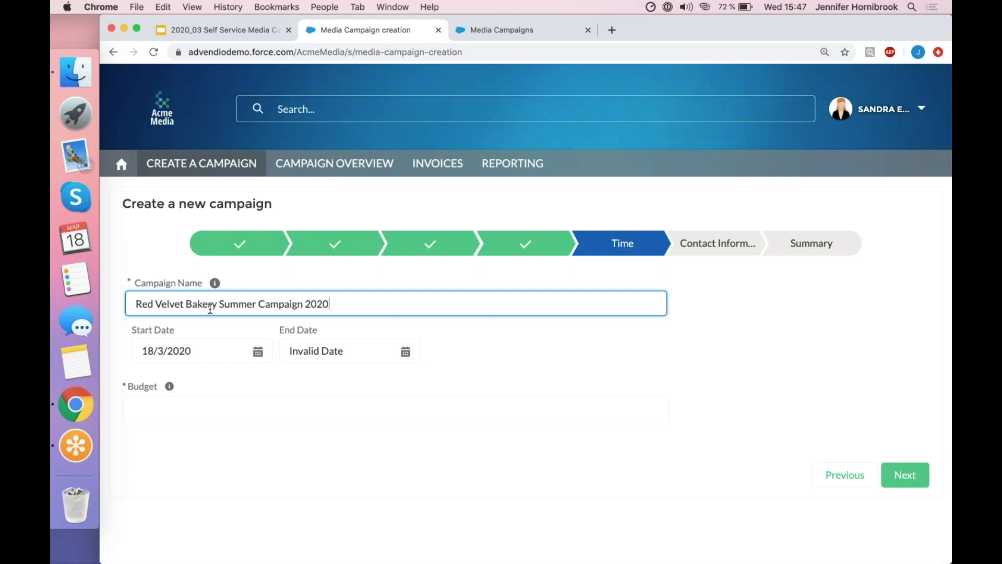
Set the campaign to start on 1/6/2020 and end on 31/7/2020.
{"action": "left_click", "coordinate": [235, 346]}
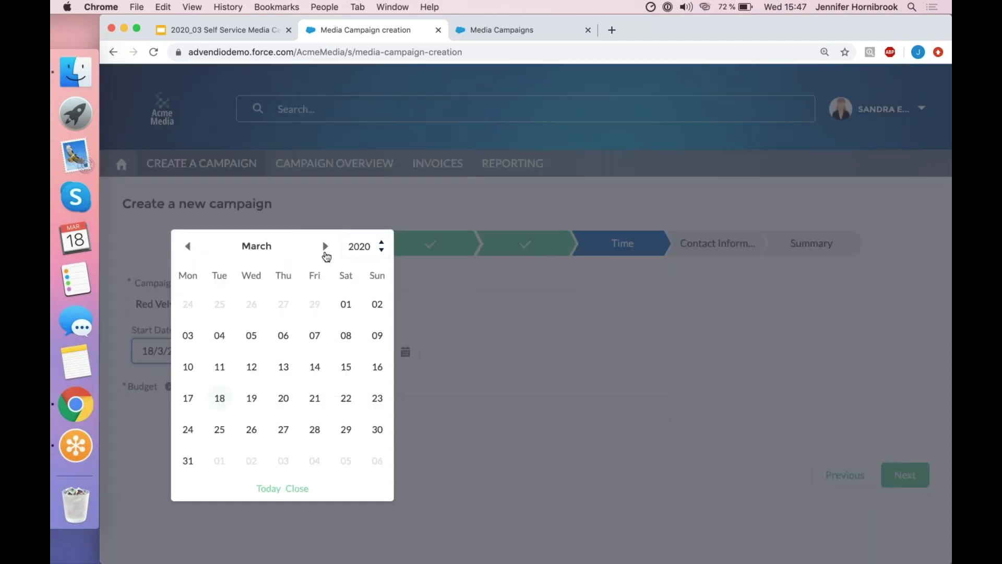
{"action": "double_click", "coordinate": [325, 246]}
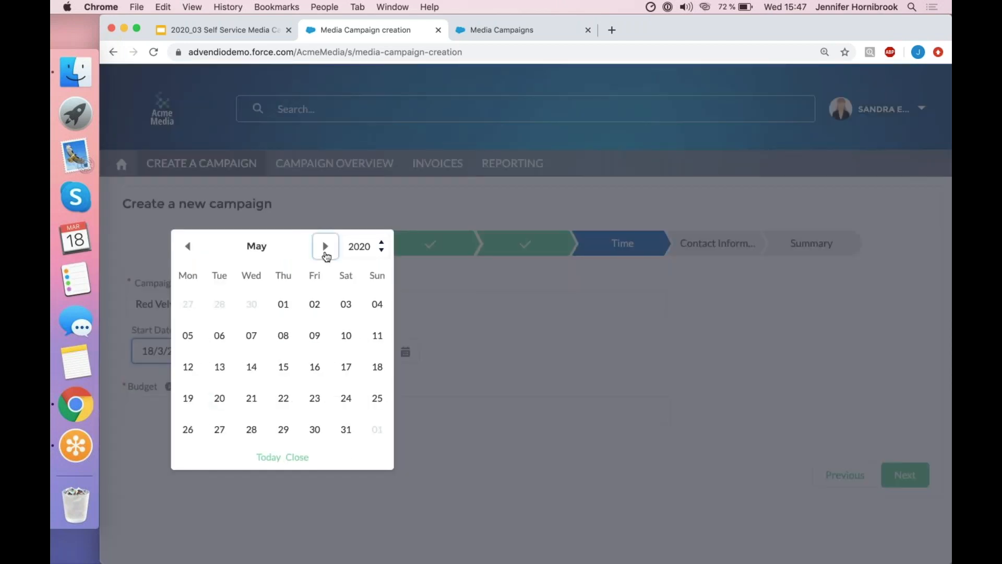
{"action": "left_click", "coordinate": [325, 246]}
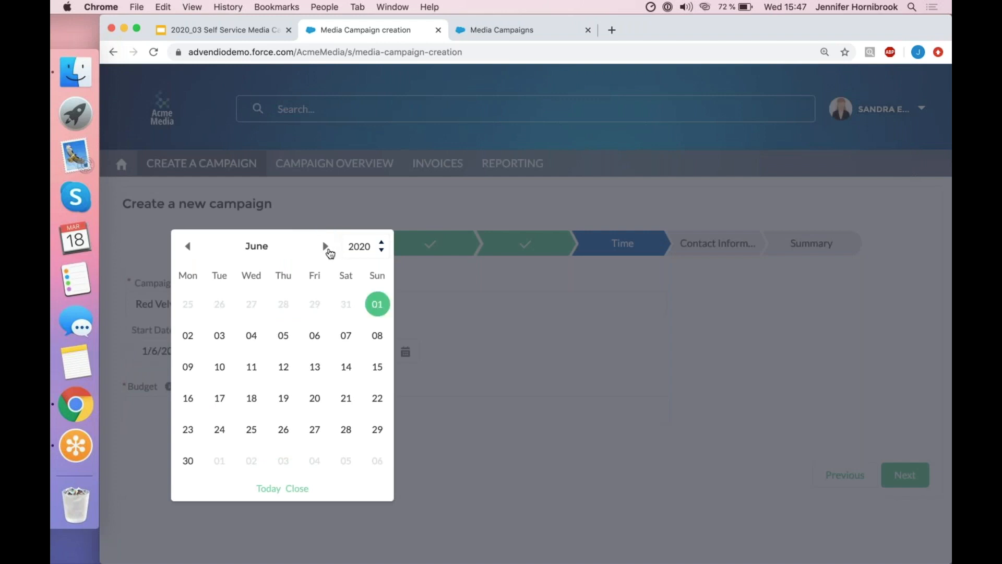
{"action": "left_click", "coordinate": [325, 246]}
{"action": "left_click", "coordinate": [282, 432]}
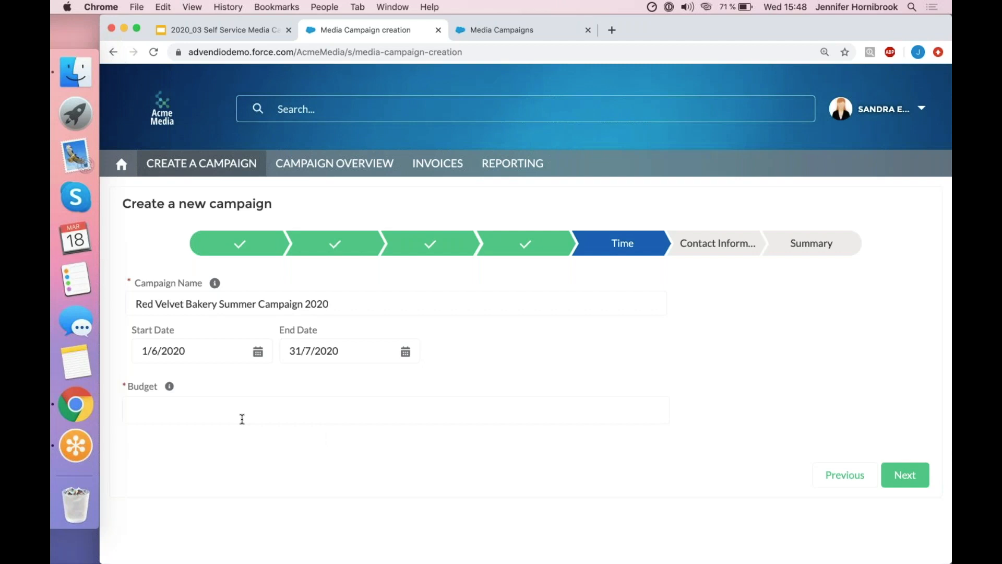
Set the campaign budget to 2500 and continue to the contact information.
{"action": "left_click", "coordinate": [242, 418]}
{"action": "type", "text": "2500"}
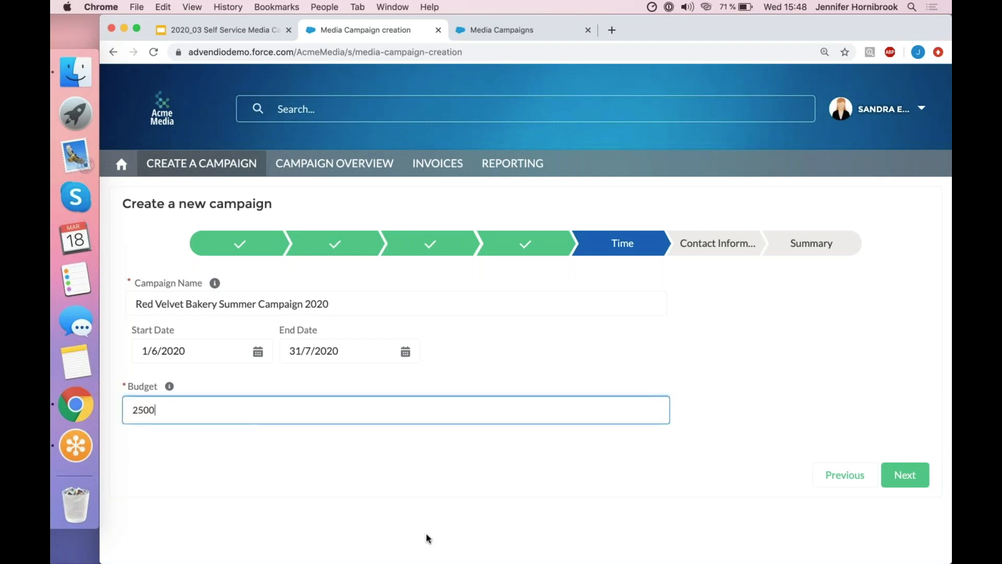
{"action": "left_click", "coordinate": [905, 474]}
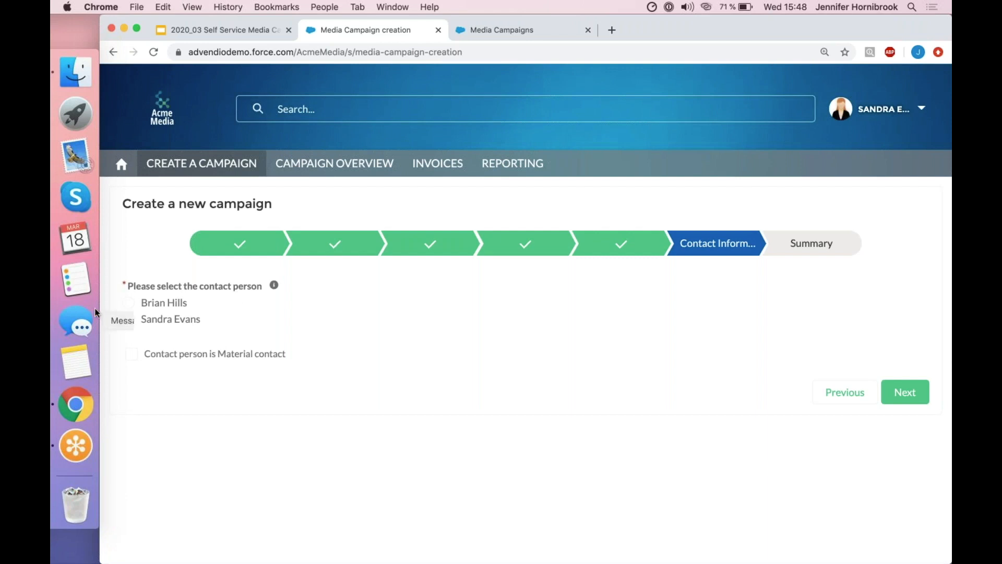
Choose the first listed person as the campaign contact and the second as the contact person for the materials.
{"action": "left_click", "coordinate": [128, 303]}
{"action": "left_click", "coordinate": [912, 392]}
{"action": "left_click", "coordinate": [913, 391]}
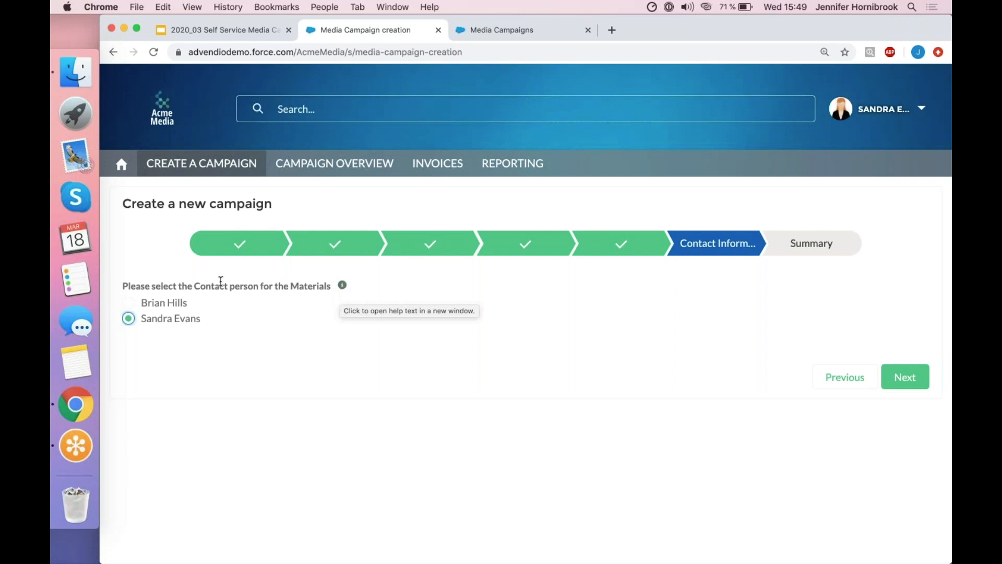
Read the help text on the materials contact, close it and proceed to the campaign summary.
{"action": "left_click", "coordinate": [342, 285]}
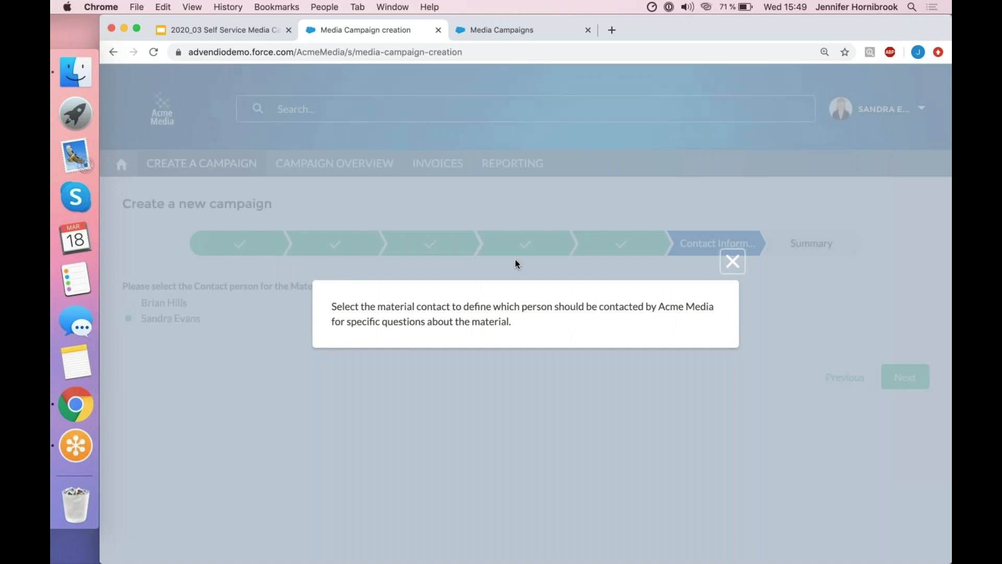
{"action": "left_click", "coordinate": [733, 261]}
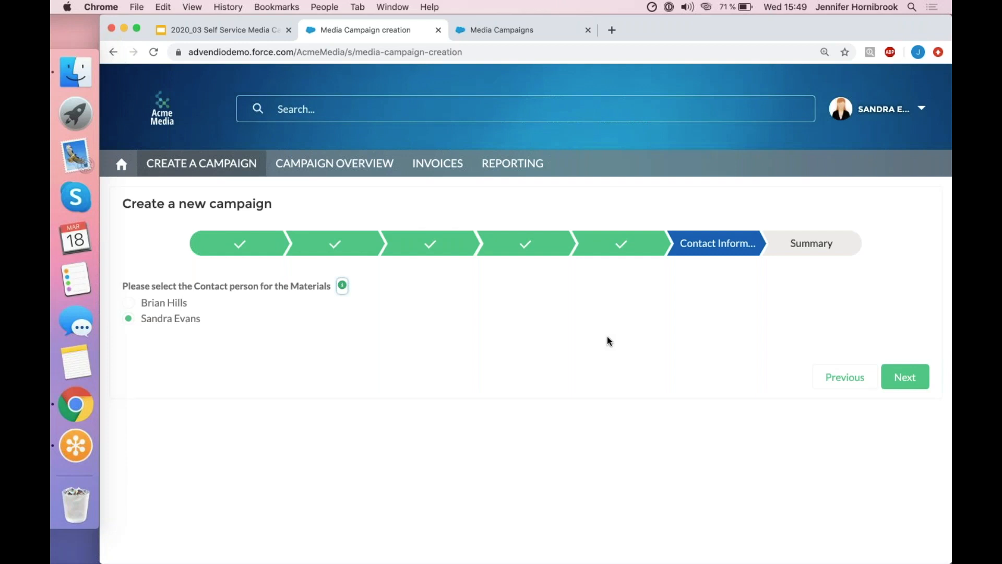
{"action": "left_click", "coordinate": [904, 378]}
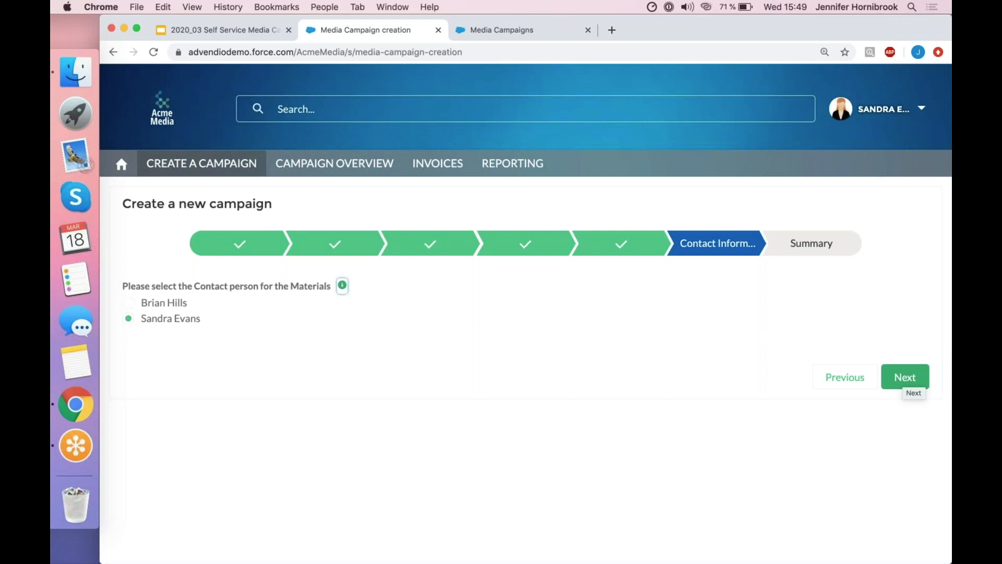
{"action": "left_click", "coordinate": [904, 378]}
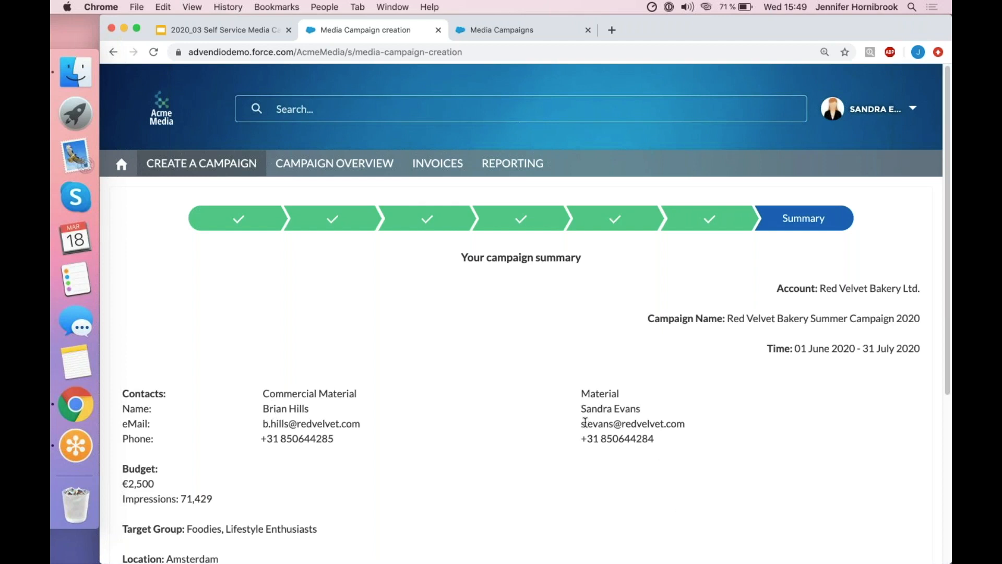
Review the campaign summary, including its dates, contacts, budget, target group, location, channel and format.
{"action": "scroll", "coordinate": [585, 422], "scroll_direction": "down", "scroll_amount": 1}
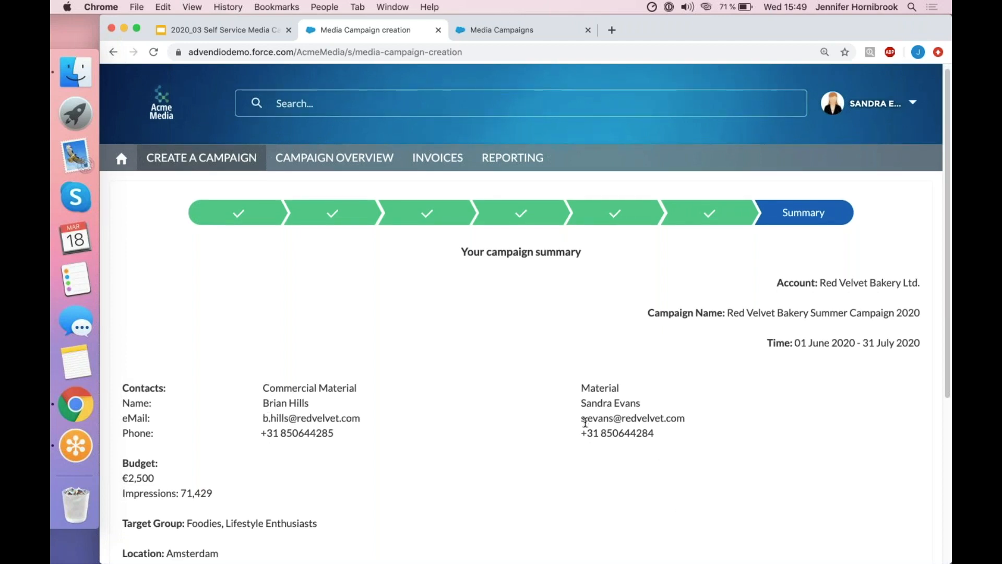
{"action": "scroll", "coordinate": [585, 422], "scroll_direction": "down", "scroll_amount": 3}
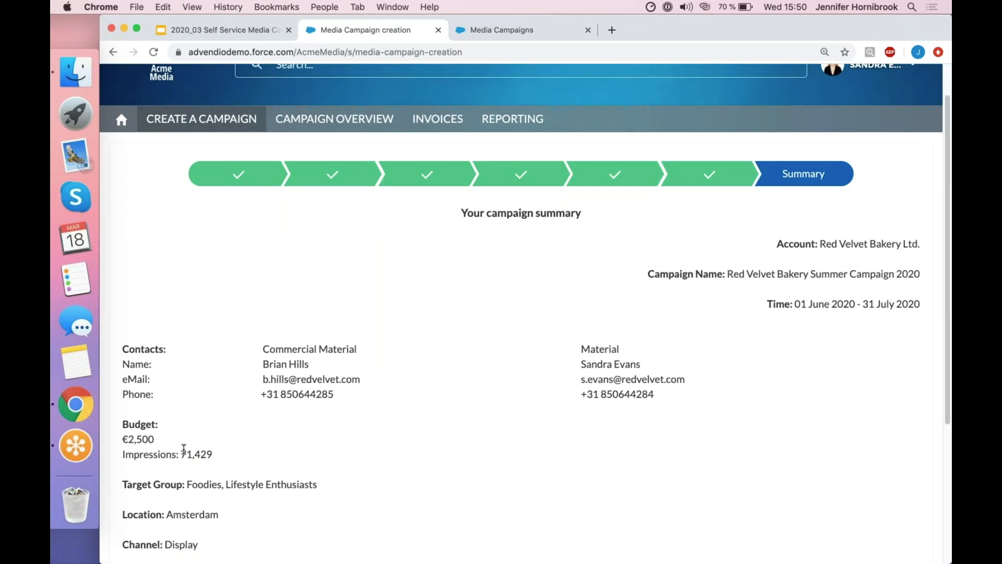
{"action": "scroll", "coordinate": [184, 450], "scroll_direction": "down", "scroll_amount": 1}
{"action": "scroll", "coordinate": [183, 449], "scroll_direction": "down", "scroll_amount": 5}
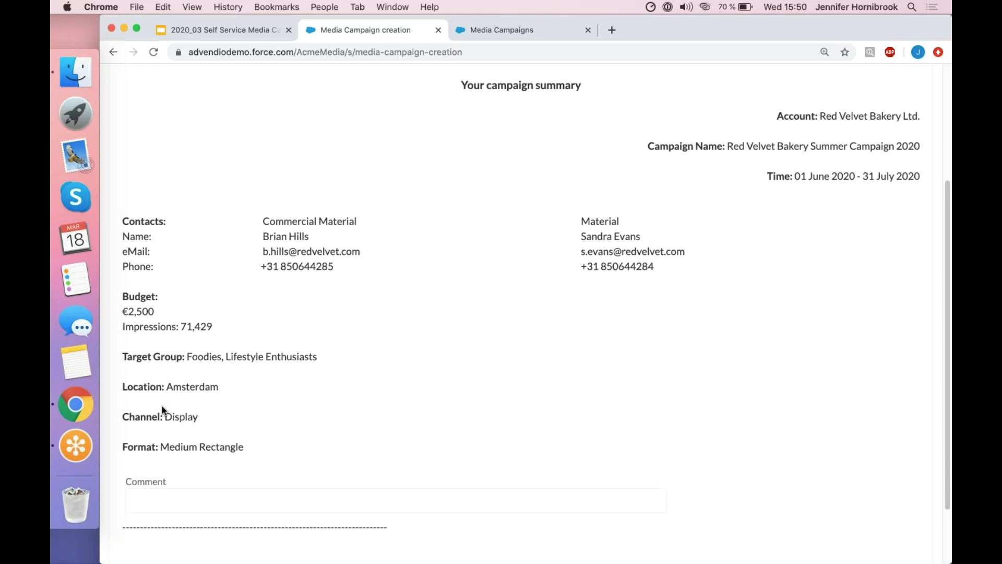
{"action": "scroll", "coordinate": [290, 484], "scroll_direction": "down", "scroll_amount": 3}
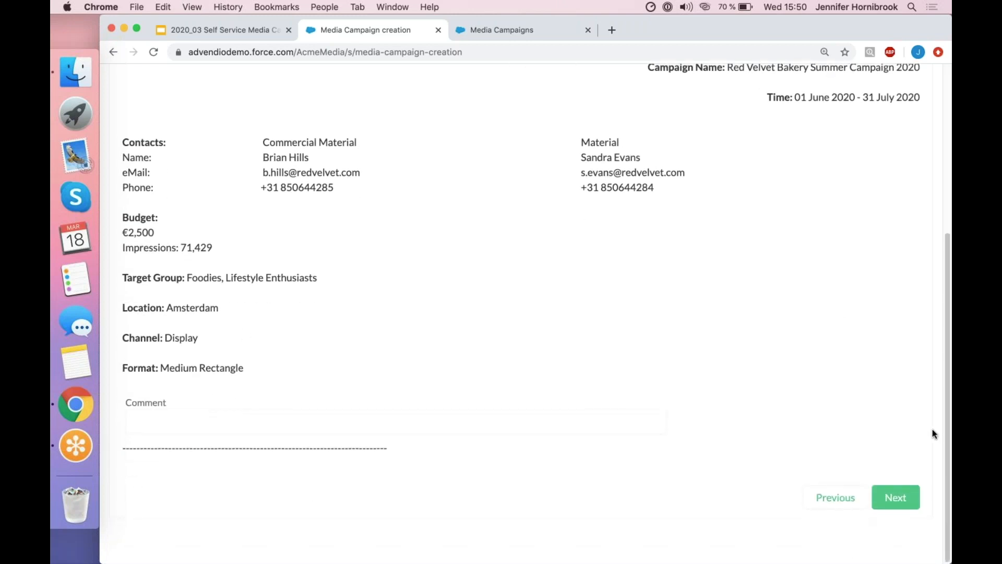
{"action": "scroll", "coordinate": [859, 374], "scroll_direction": "up", "scroll_amount": 2}
{"action": "scroll", "coordinate": [860, 374], "scroll_direction": "up", "scroll_amount": 2}
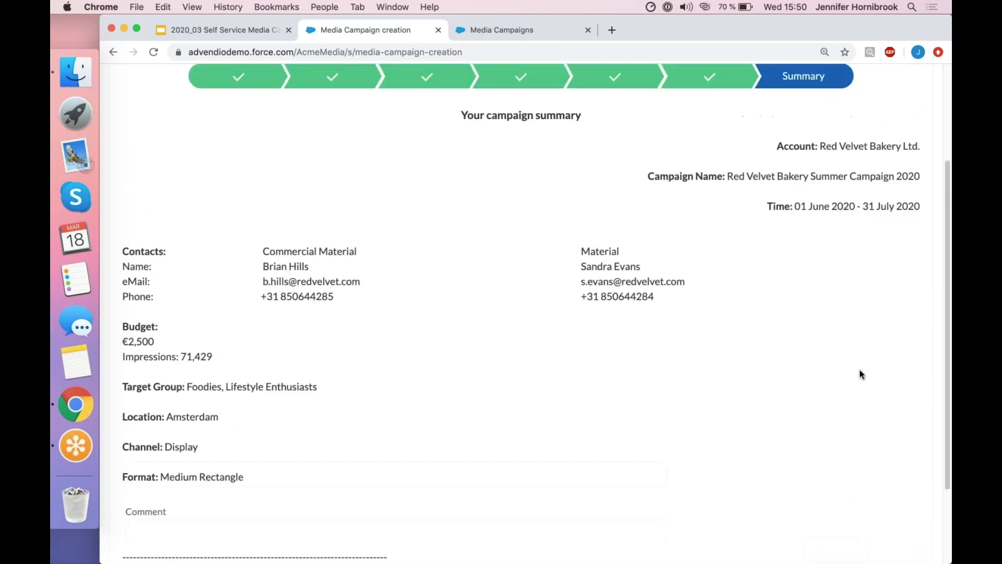
{"action": "scroll", "coordinate": [860, 374], "scroll_direction": "down", "scroll_amount": 1}
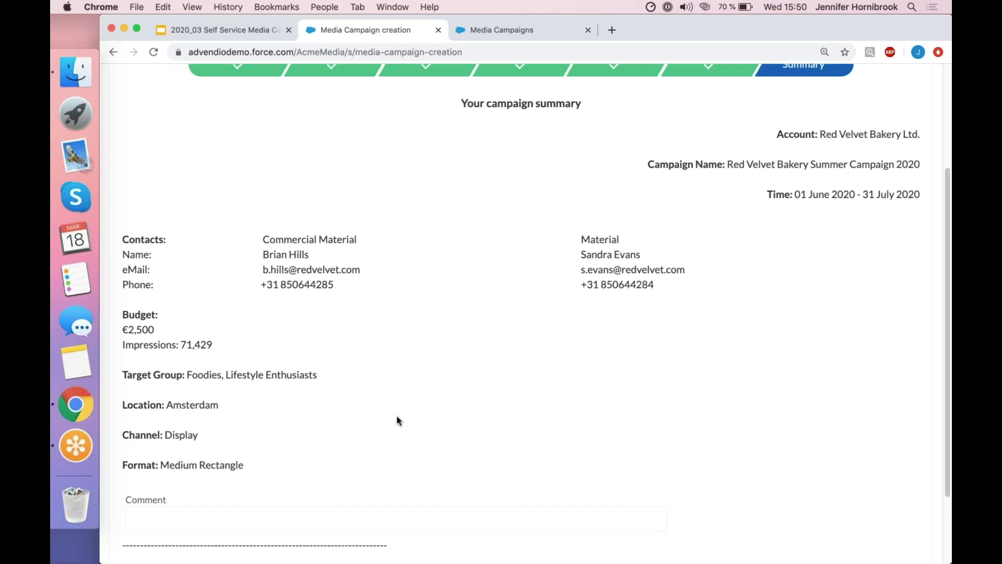
{"action": "scroll", "coordinate": [398, 420], "scroll_direction": "down", "scroll_amount": 3}
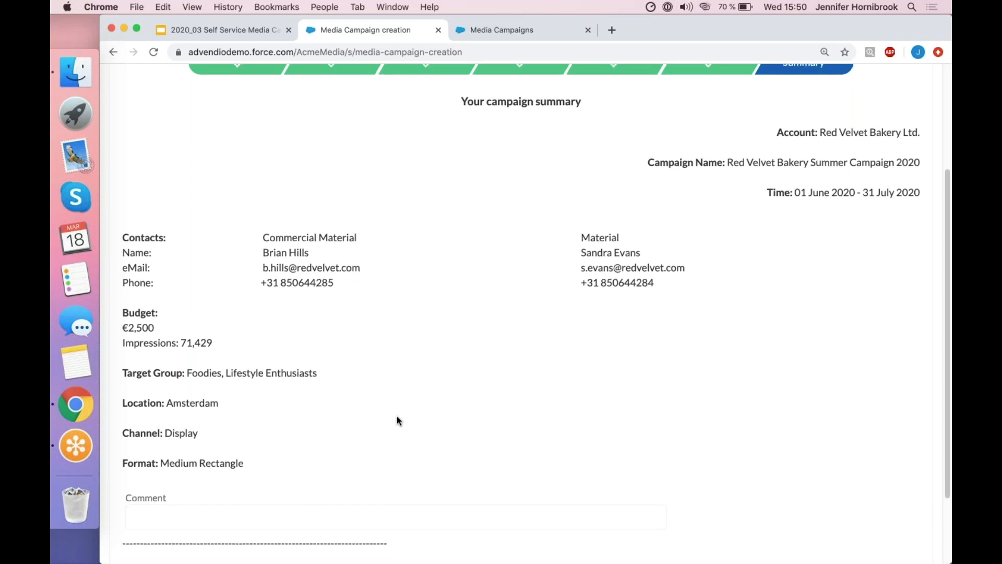
{"action": "scroll", "coordinate": [396, 420], "scroll_direction": "down", "scroll_amount": 1}
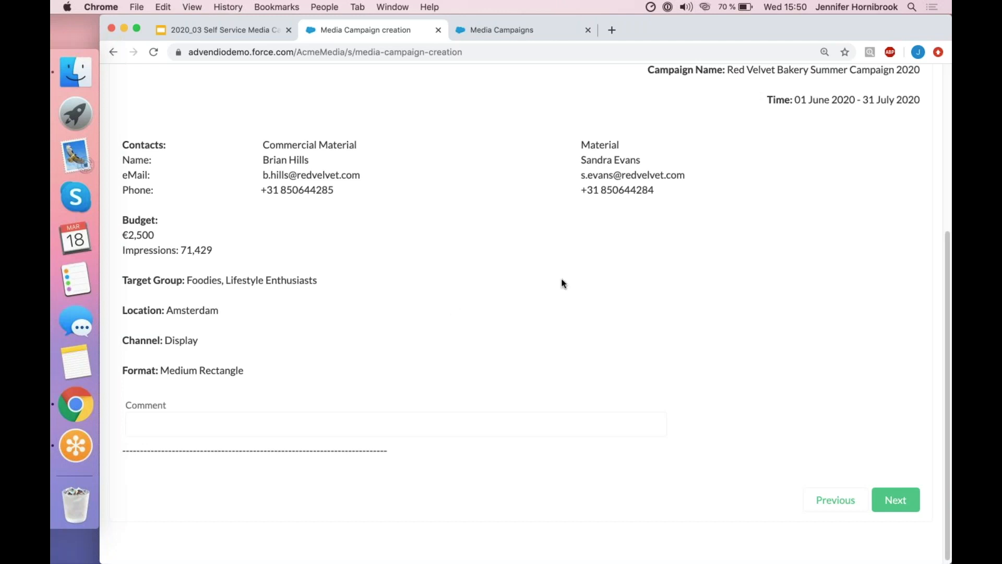
{"action": "scroll", "coordinate": [561, 284], "scroll_direction": "up", "scroll_amount": 1}
{"action": "scroll", "coordinate": [561, 284], "scroll_direction": "up", "scroll_amount": 1}
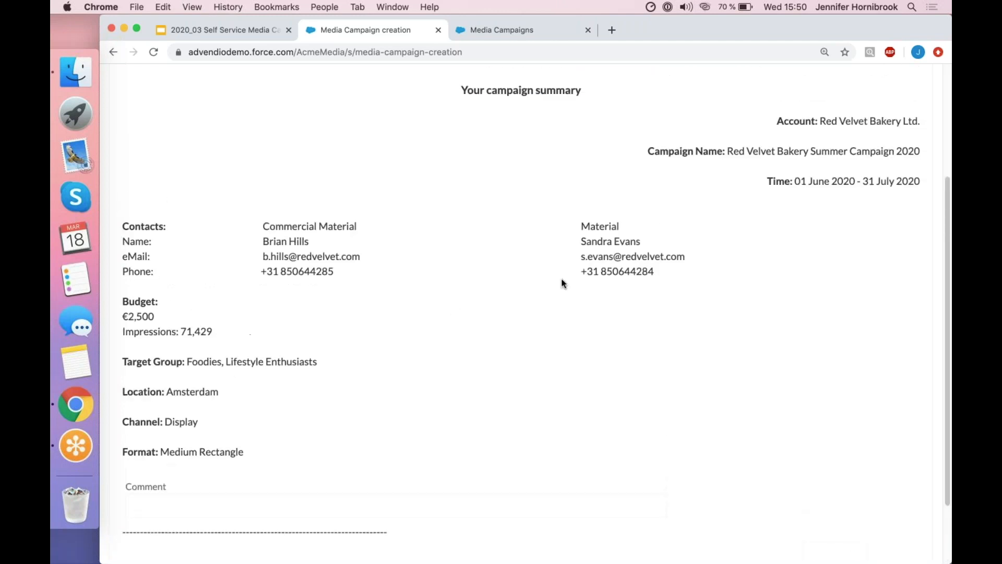
{"action": "scroll", "coordinate": [562, 283], "scroll_direction": "down", "scroll_amount": 2}
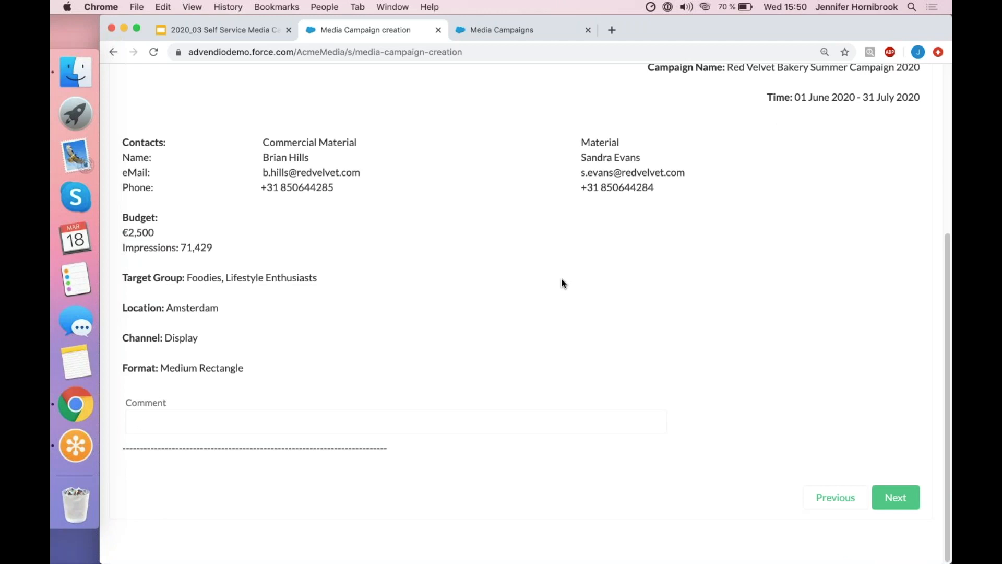
Proceed from the campaign summary to the payment and enter the card holder's name and the card number.
{"action": "left_click", "coordinate": [897, 501]}
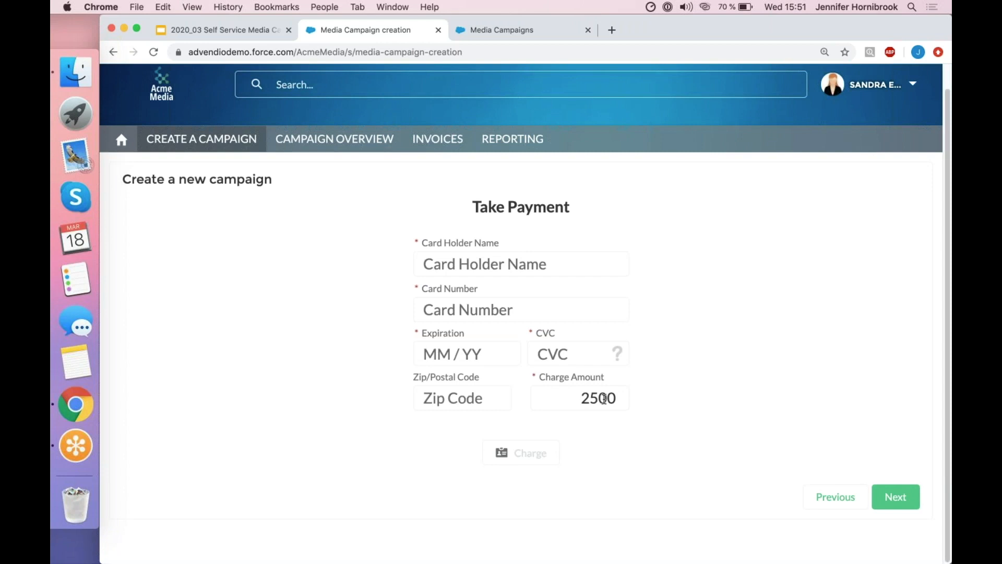
{"action": "left_click", "coordinate": [553, 274]}
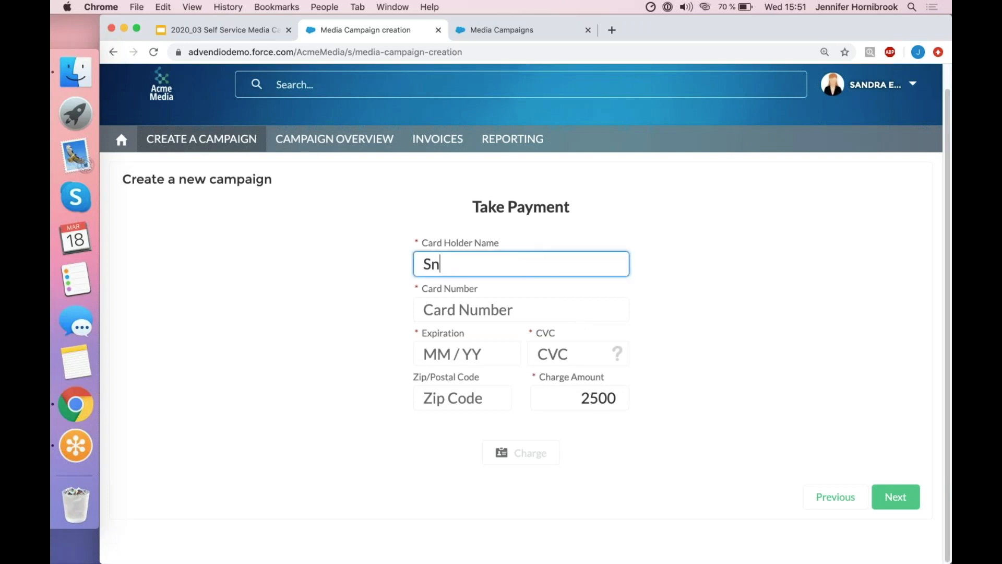
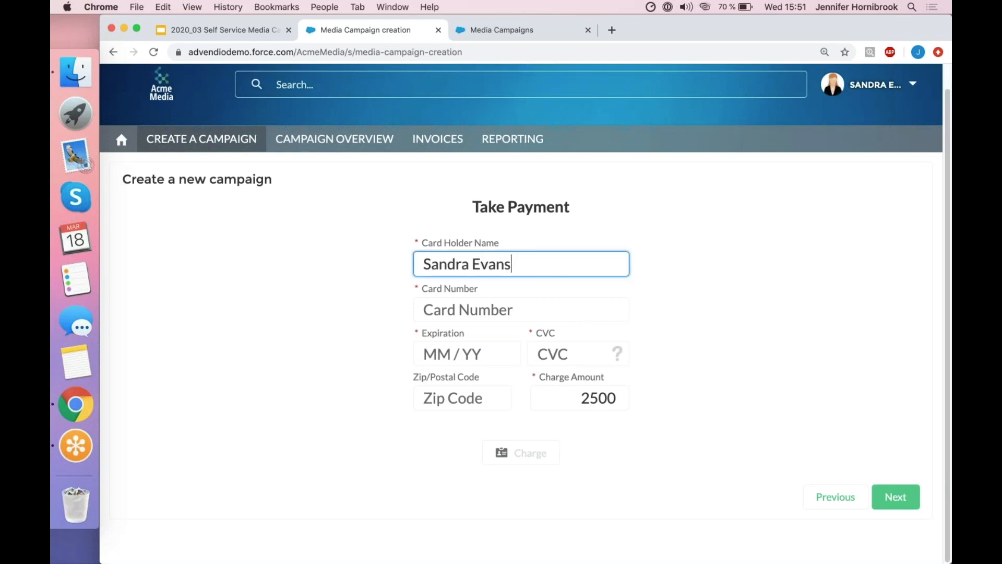
{"action": "key", "text": "Tab"}
{"action": "type", "text": "4242 4242 4242 4242"}
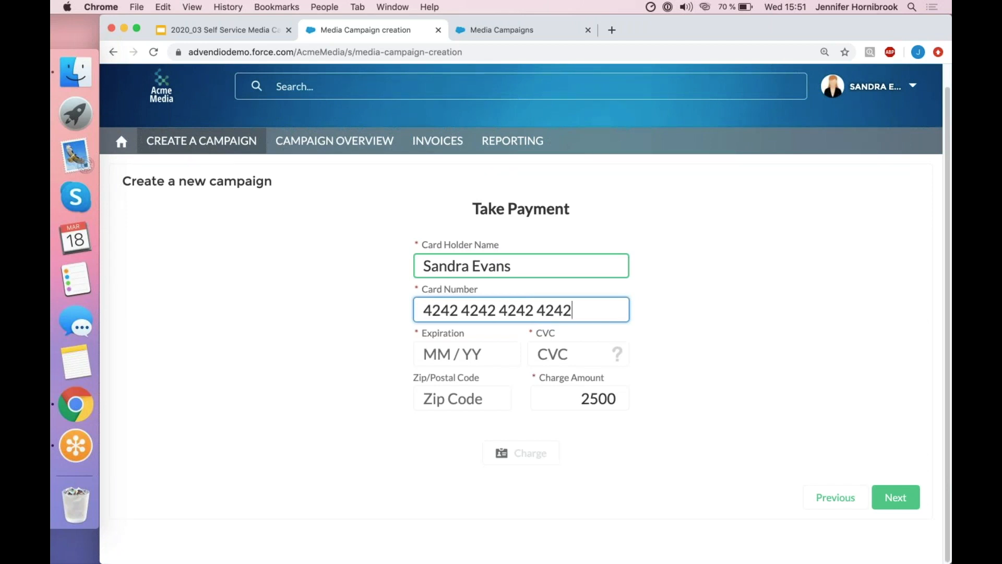
Enter the payment card's expiration date and its CVC security code.
{"action": "left_click", "coordinate": [484, 352]}
{"action": "type", "text": "12 / "}
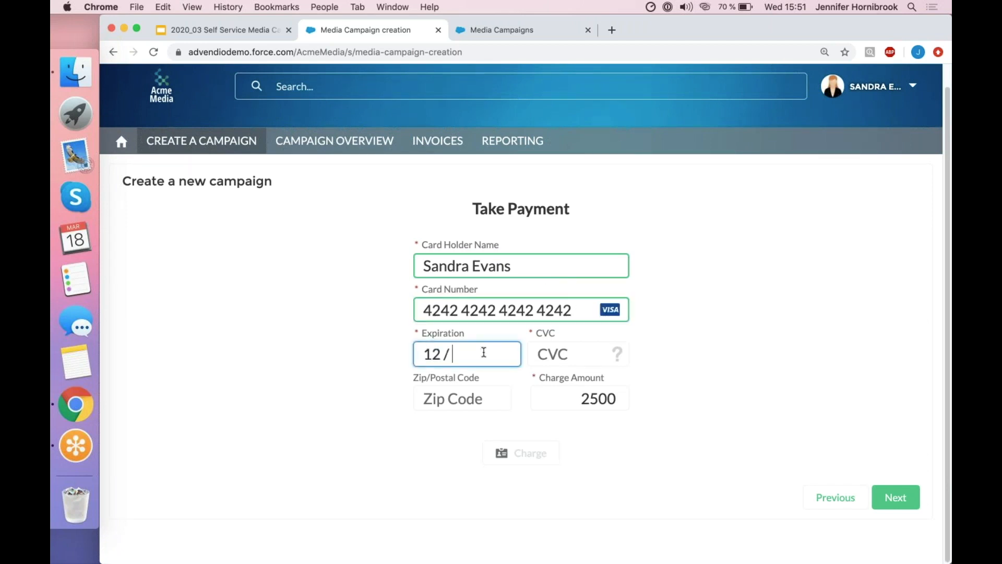
{"action": "type", "text": "21"}
{"action": "left_click", "coordinate": [576, 351]}
{"action": "type", "text": "123"}
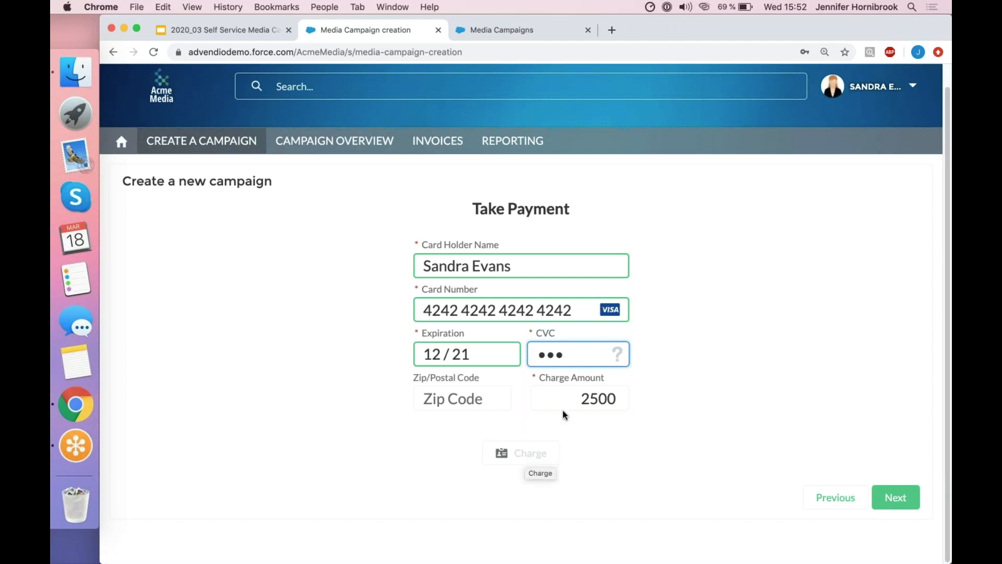
Charge the card for the 2500 campaign budget and continue to the links of the created campaign.
{"action": "left_click", "coordinate": [579, 443]}
{"action": "left_click", "coordinate": [530, 454]}
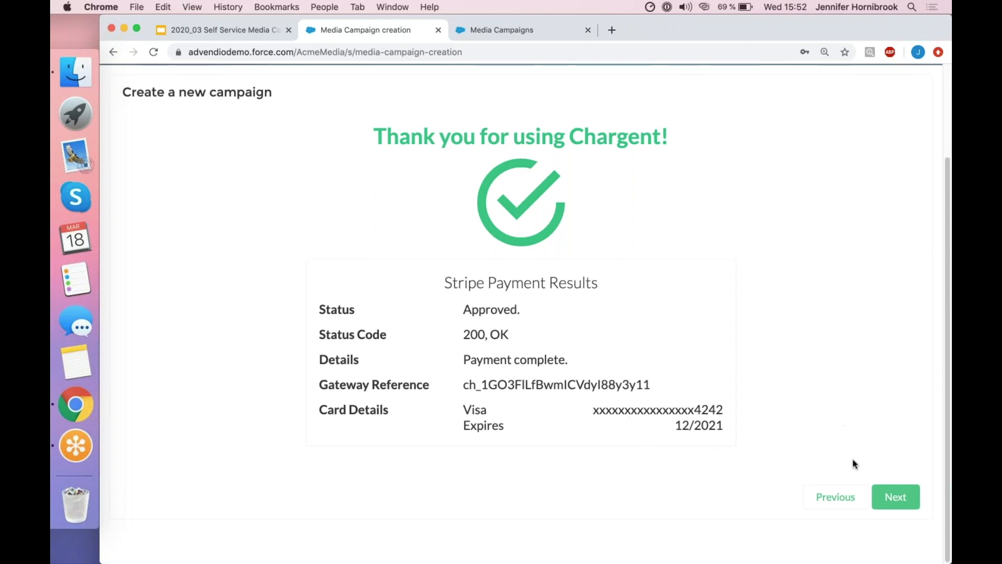
{"action": "left_click", "coordinate": [898, 497]}
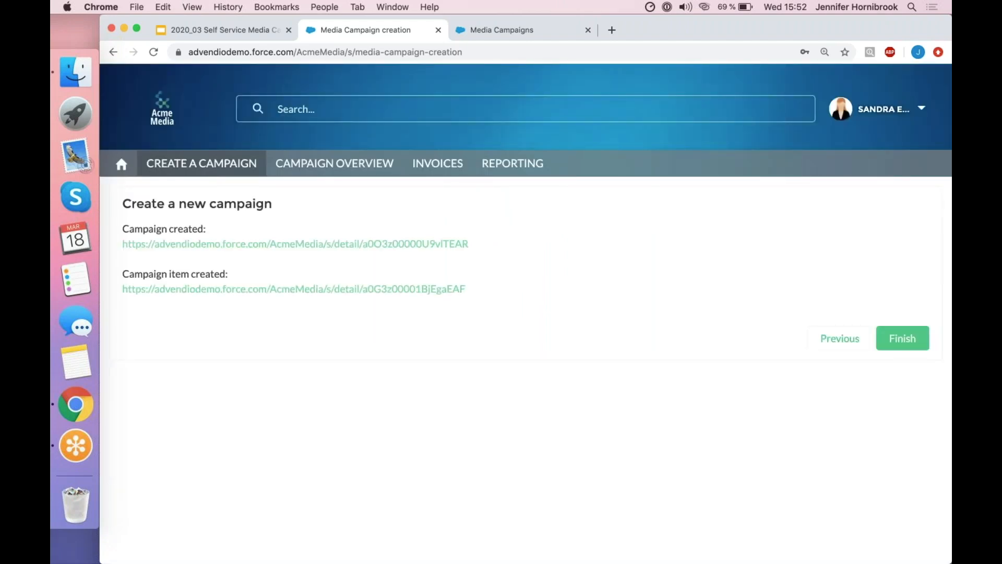
Open the created Red Velvet Bakery Summer Campaign 2020 and check its details and its campaign item's quantity.
{"action": "left_click", "coordinate": [350, 245]}
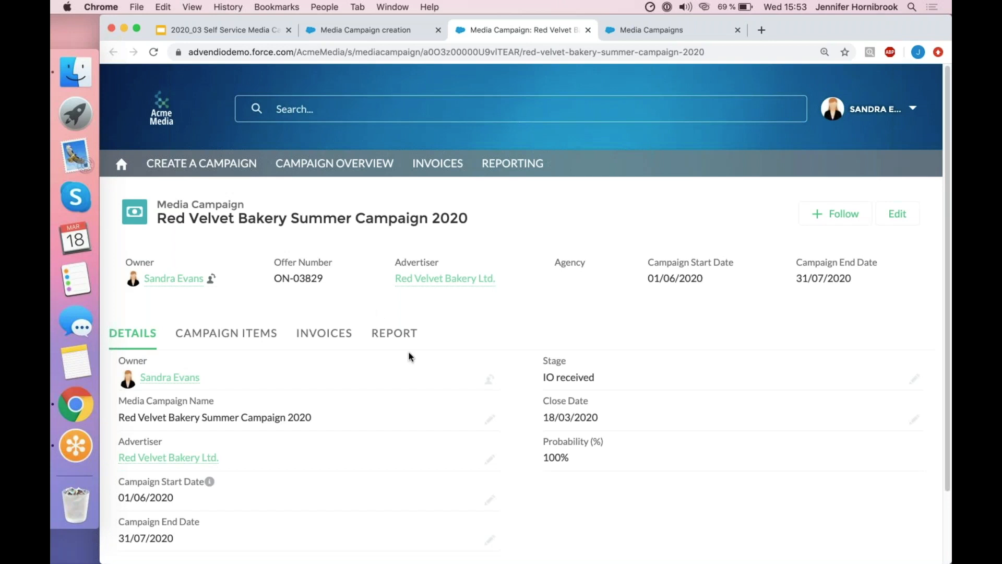
{"action": "scroll", "coordinate": [409, 352], "scroll_direction": "down", "scroll_amount": 3}
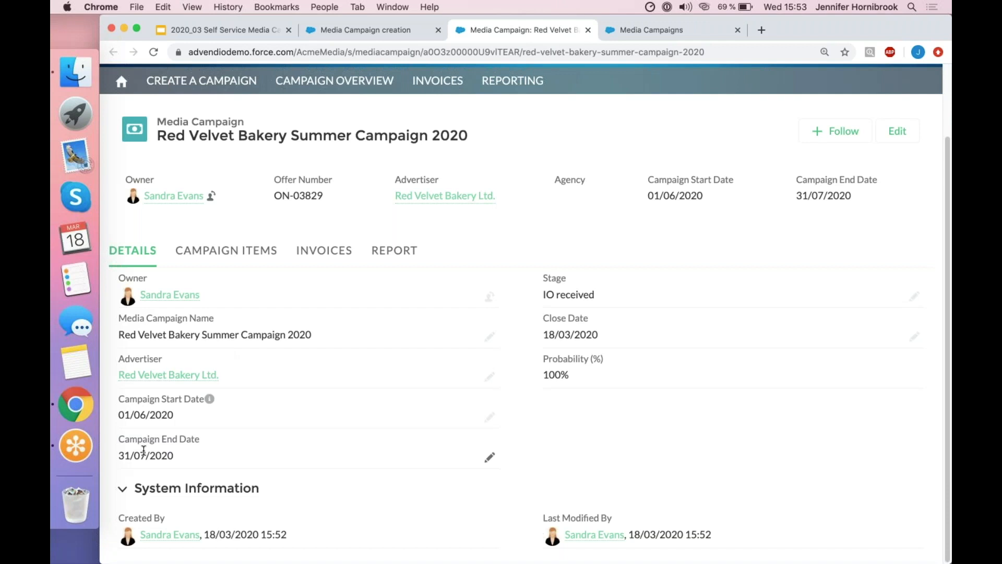
{"action": "left_click", "coordinate": [252, 249]}
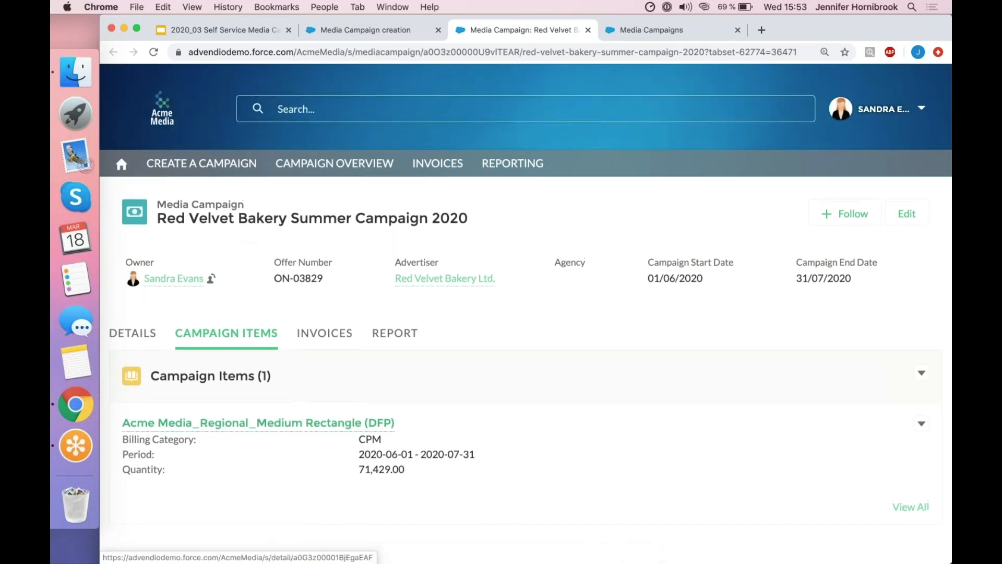
{"action": "mouse_move", "coordinate": [350, 423]}
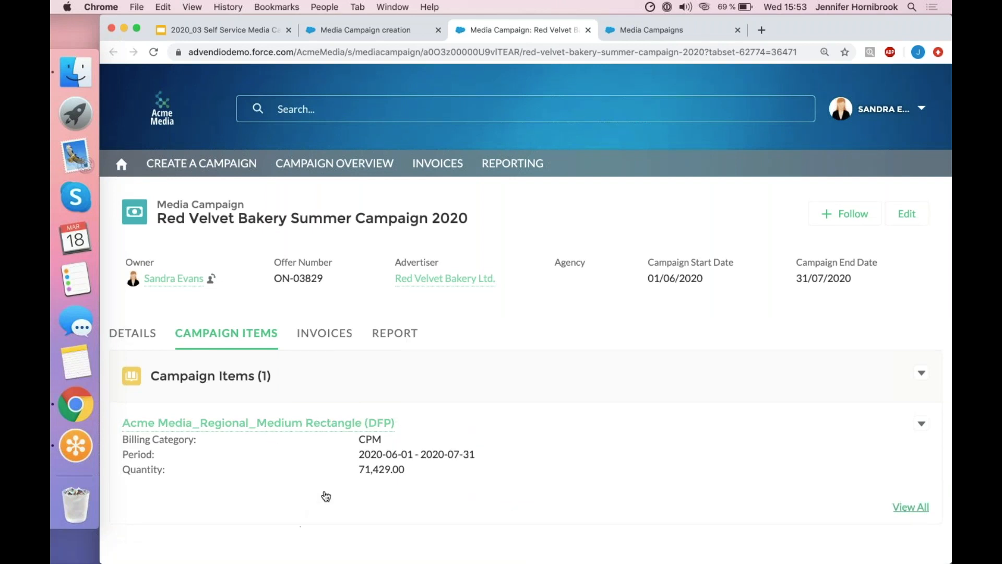
{"action": "left_click_drag", "start_coordinate": [359, 469], "coordinate": [389, 469]}
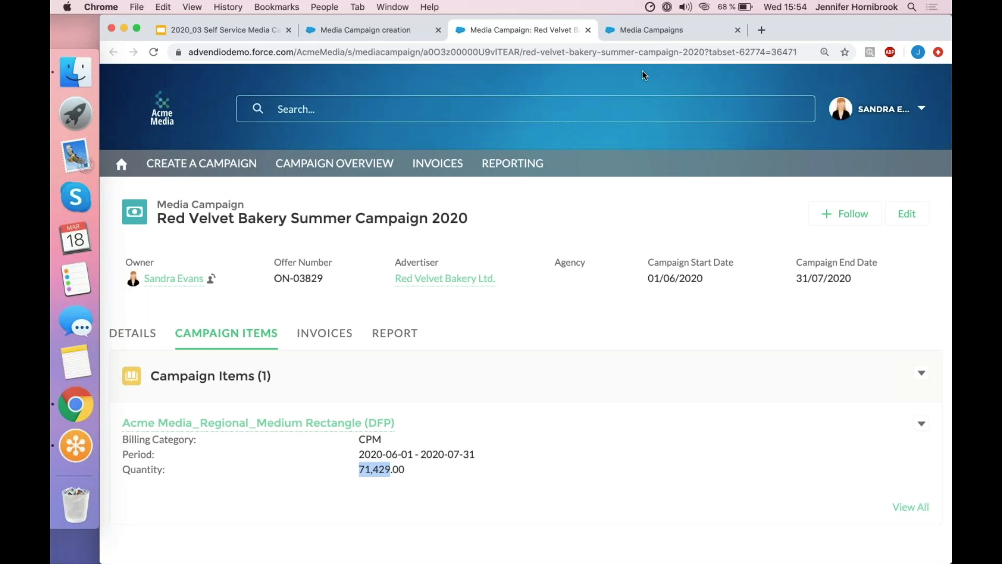
Refresh the All Campaigns list in the campaign overview and look through the available list views.
{"action": "left_click", "coordinate": [644, 30]}
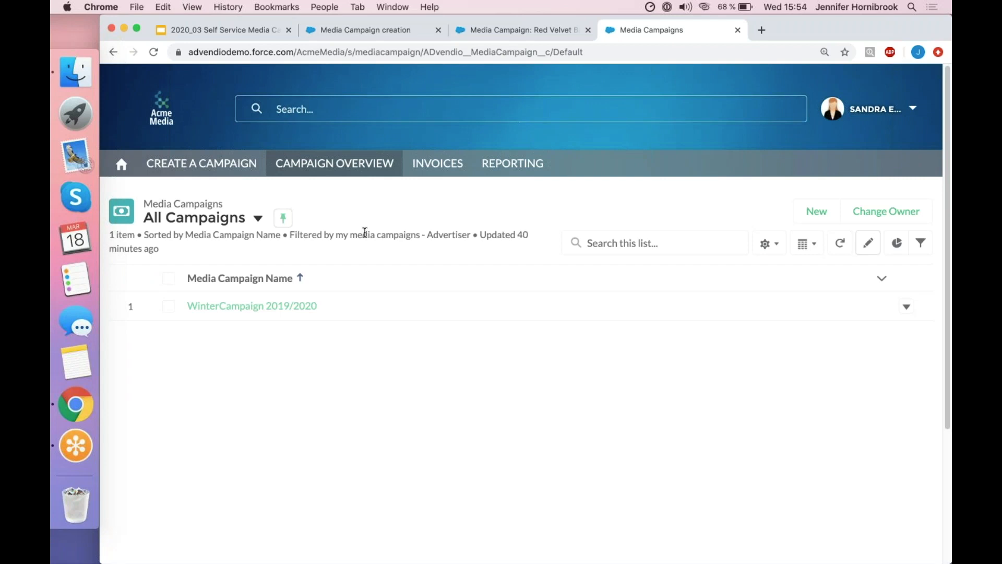
{"action": "left_click", "coordinate": [840, 243]}
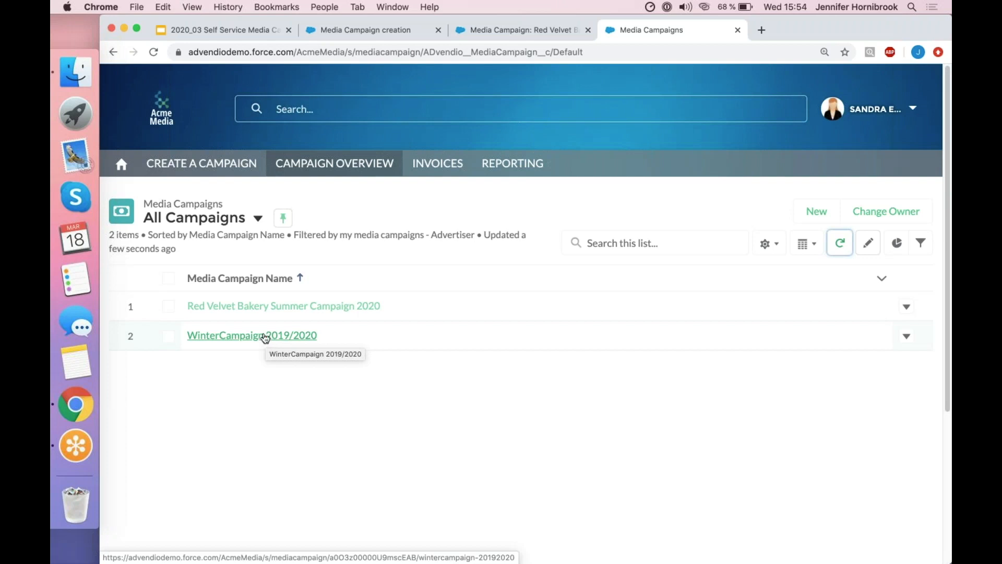
{"action": "left_click", "coordinate": [257, 218]}
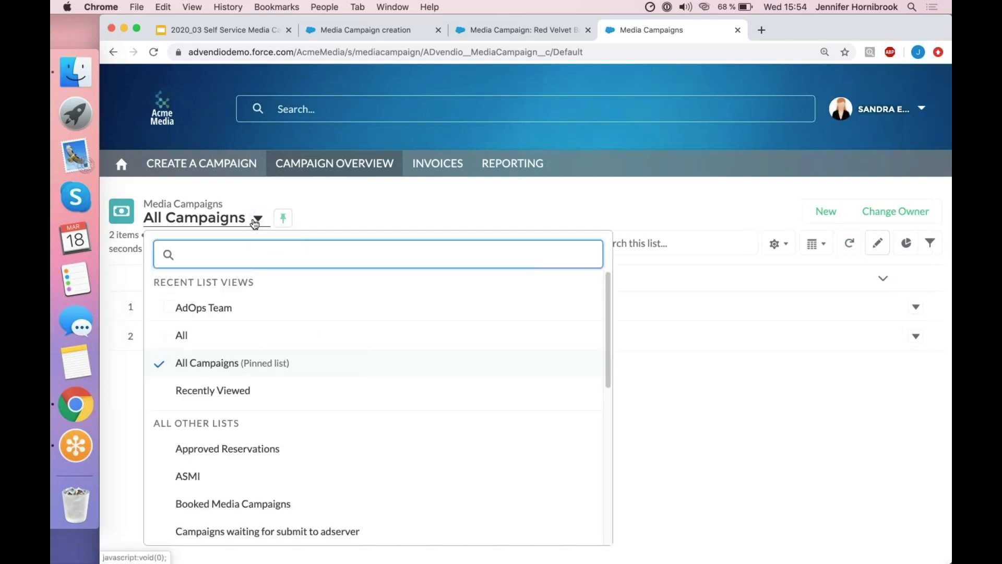
{"action": "left_click", "coordinate": [327, 189]}
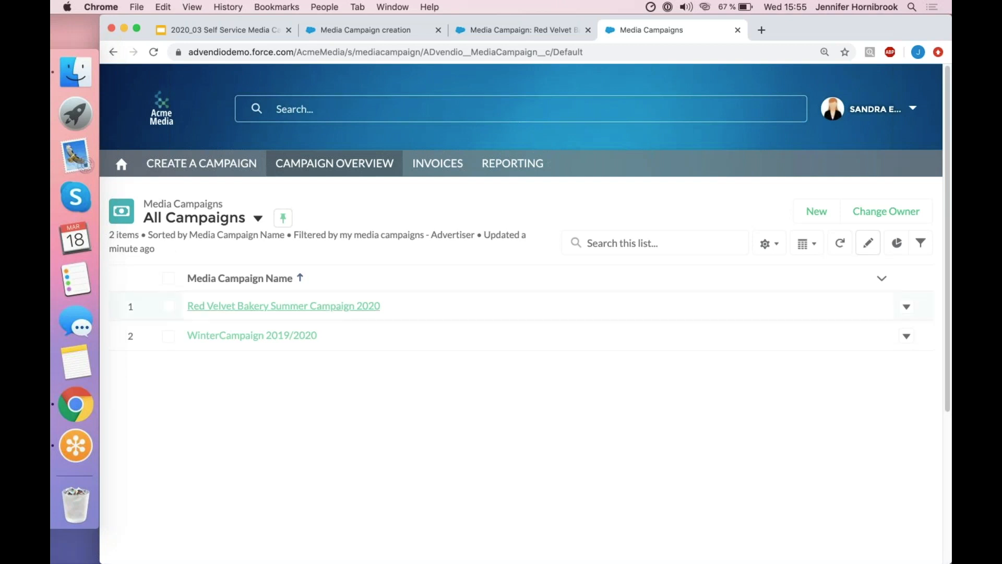
Open the WinterCampaign 2019/2020 invoice and view its connected payments.
{"action": "left_click", "coordinate": [301, 344]}
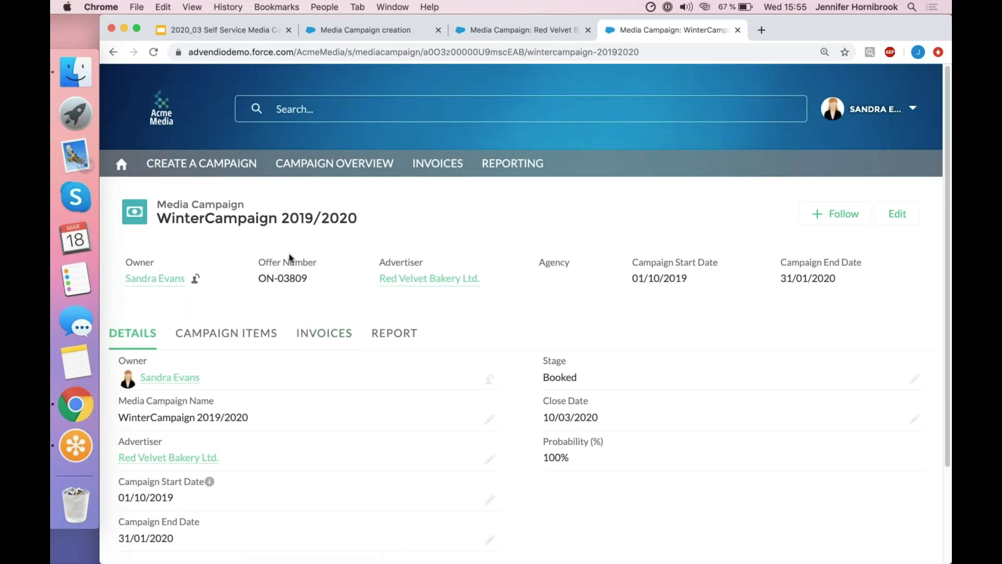
{"action": "left_click", "coordinate": [342, 345]}
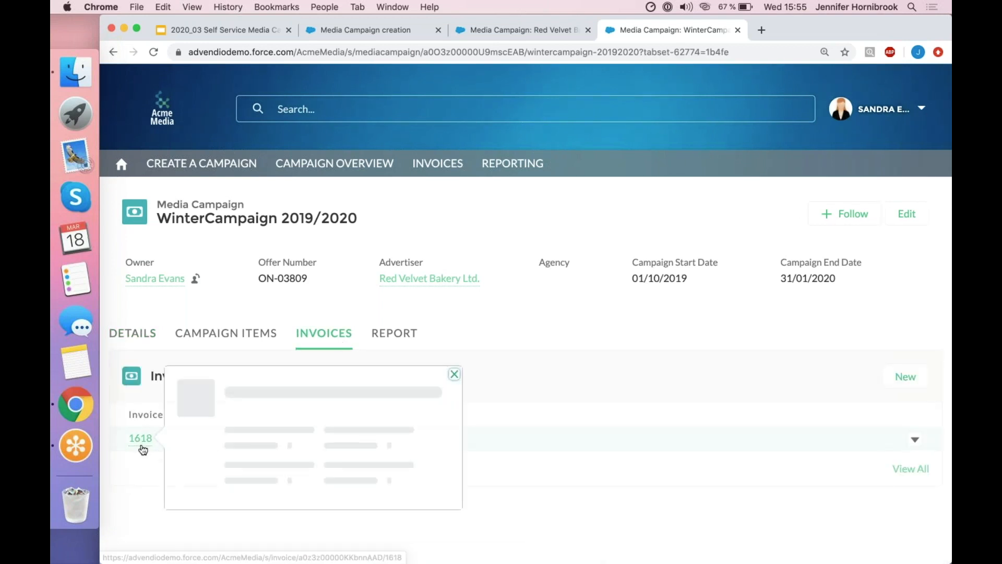
{"action": "left_click", "coordinate": [140, 445]}
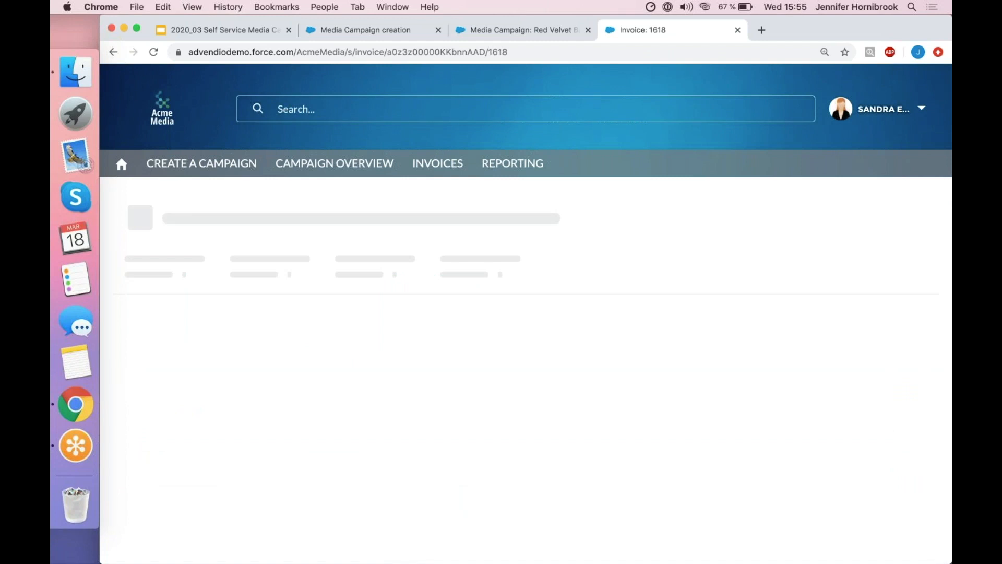
{"action": "left_click", "coordinate": [212, 335]}
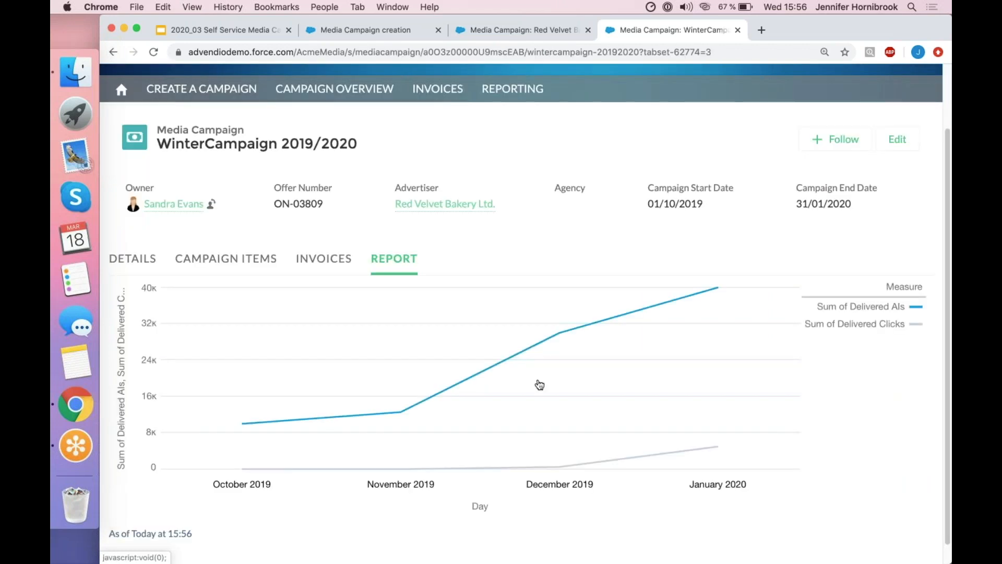
Examine the WinterCampaign 2019/2020 delivery report and switch back to the slide presentation, at the agenda slide for the 2020 outlook.
{"action": "scroll", "coordinate": [678, 365], "scroll_direction": "down", "scroll_amount": 1}
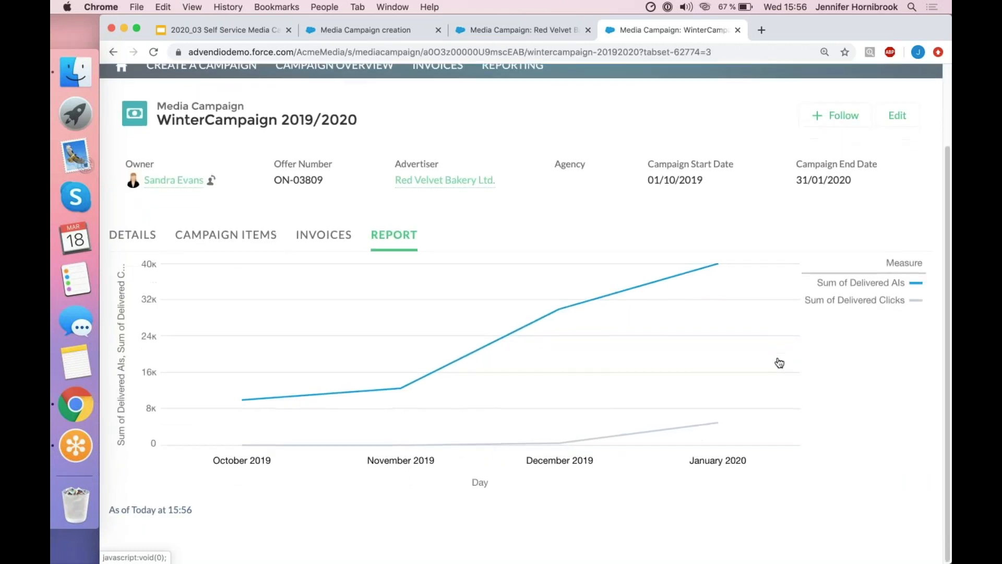
{"action": "scroll", "coordinate": [674, 409], "scroll_direction": "up", "scroll_amount": 1}
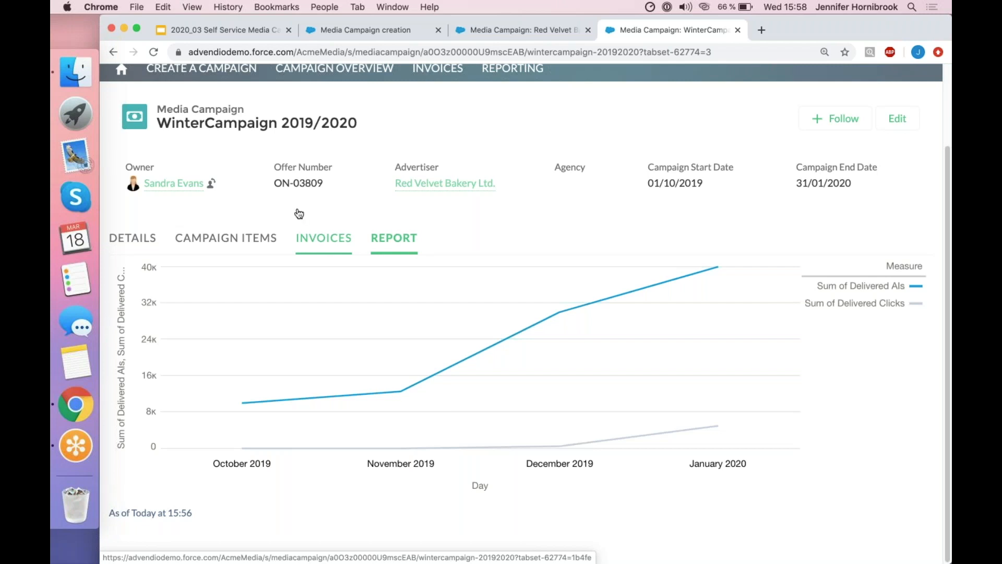
{"action": "left_click", "coordinate": [261, 35]}
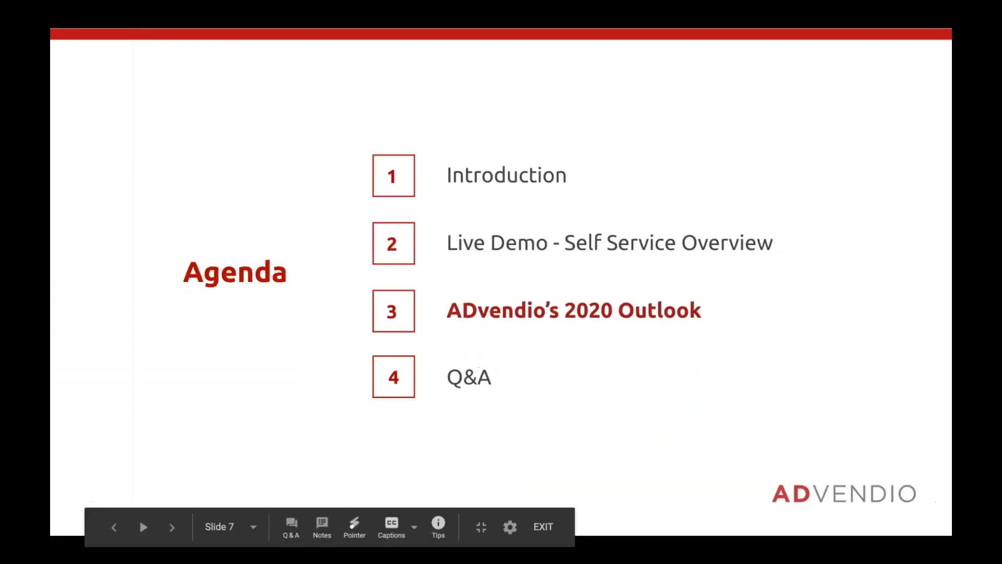
{"action": "key", "text": "Right"}
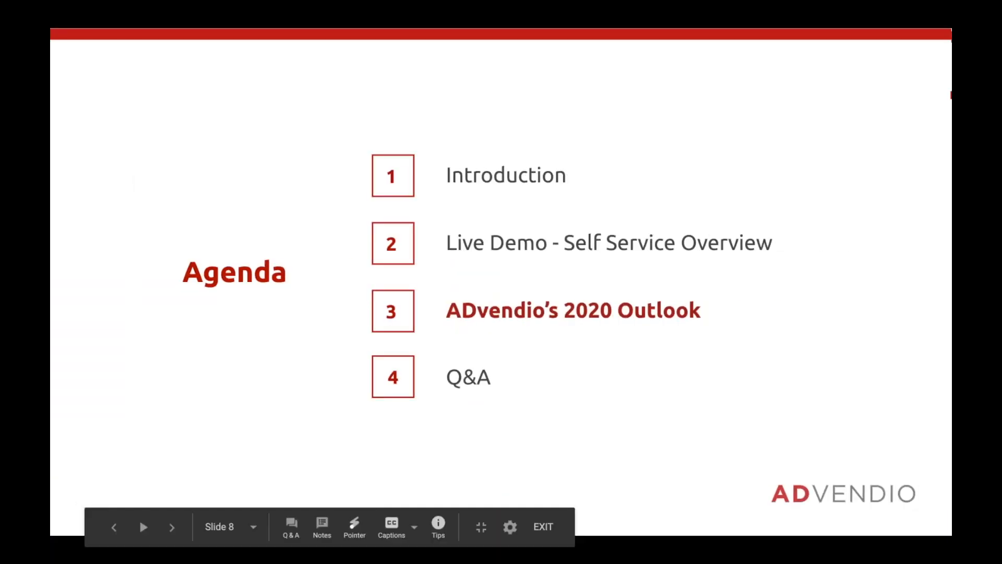